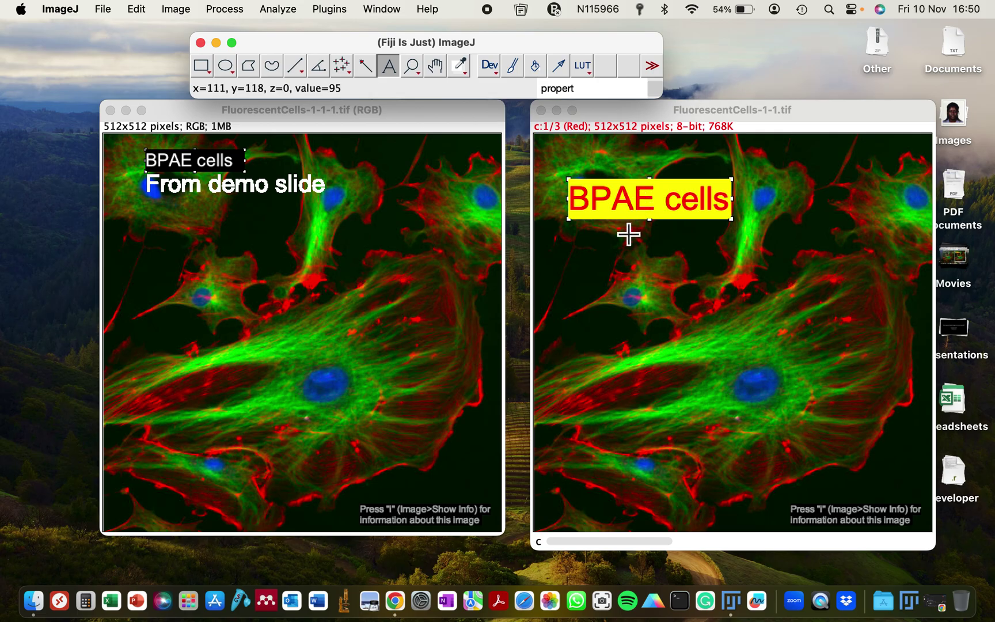
Step: Deselect the yellow 'BPAE cells' text box on the right image to discard it
{"action": "left_click", "coordinate": [624, 293]}
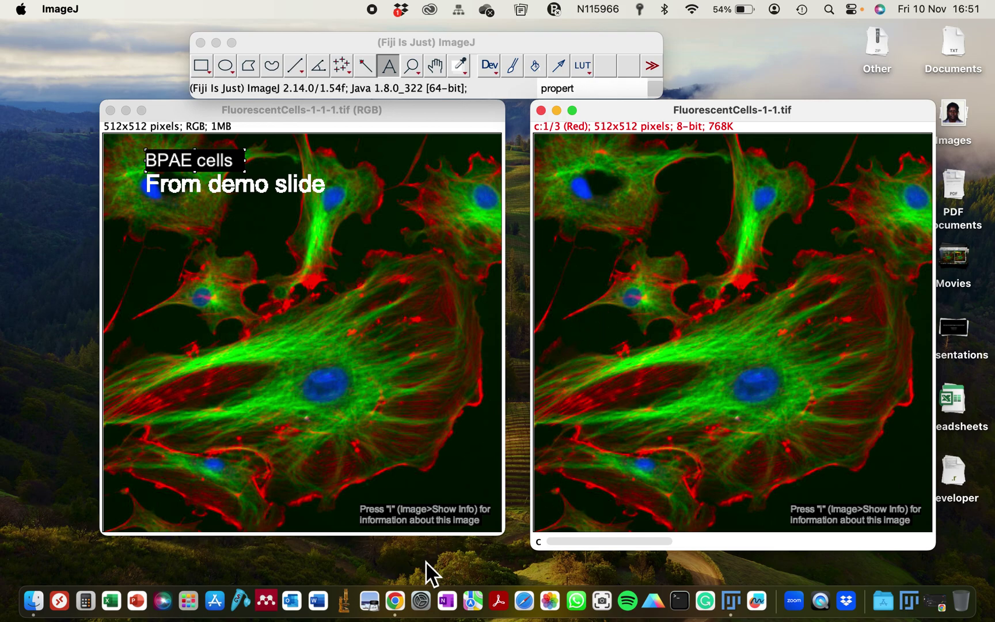
{"action": "left_click", "coordinate": [404, 605]}
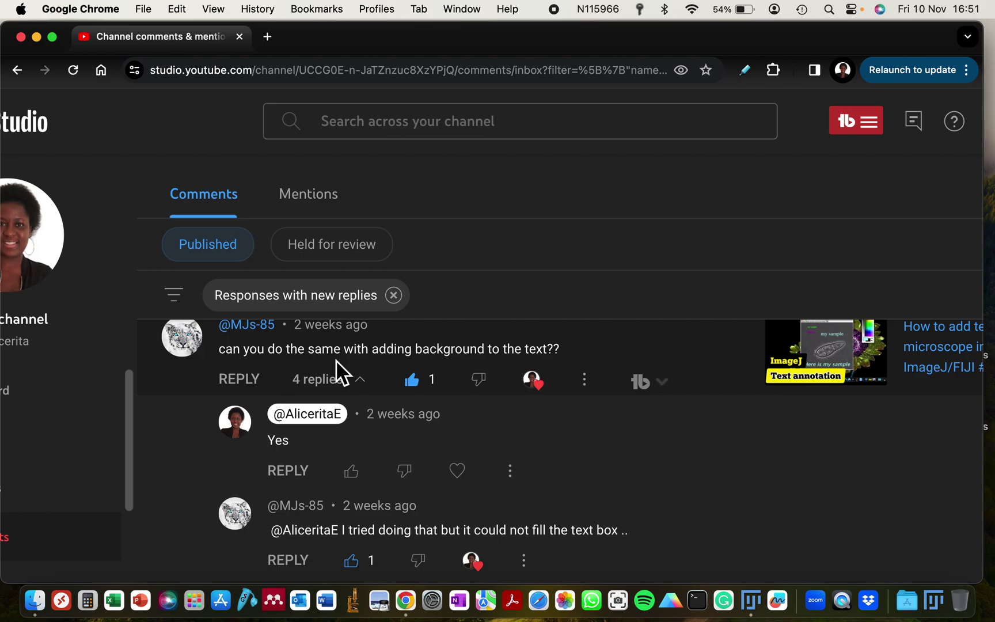
{"action": "left_click", "coordinate": [38, 37]}
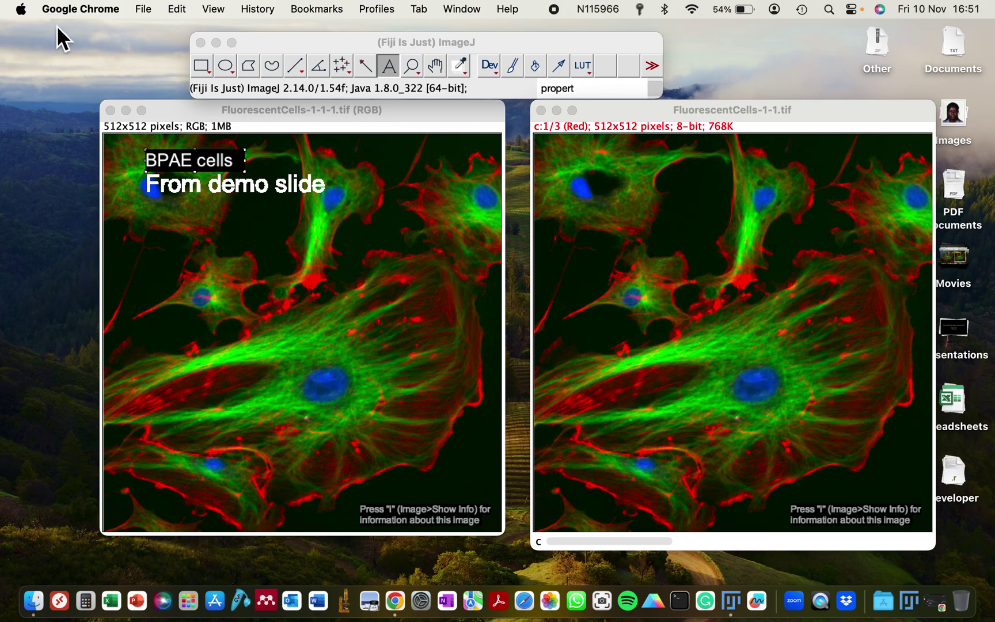
{"action": "left_click", "coordinate": [261, 42]}
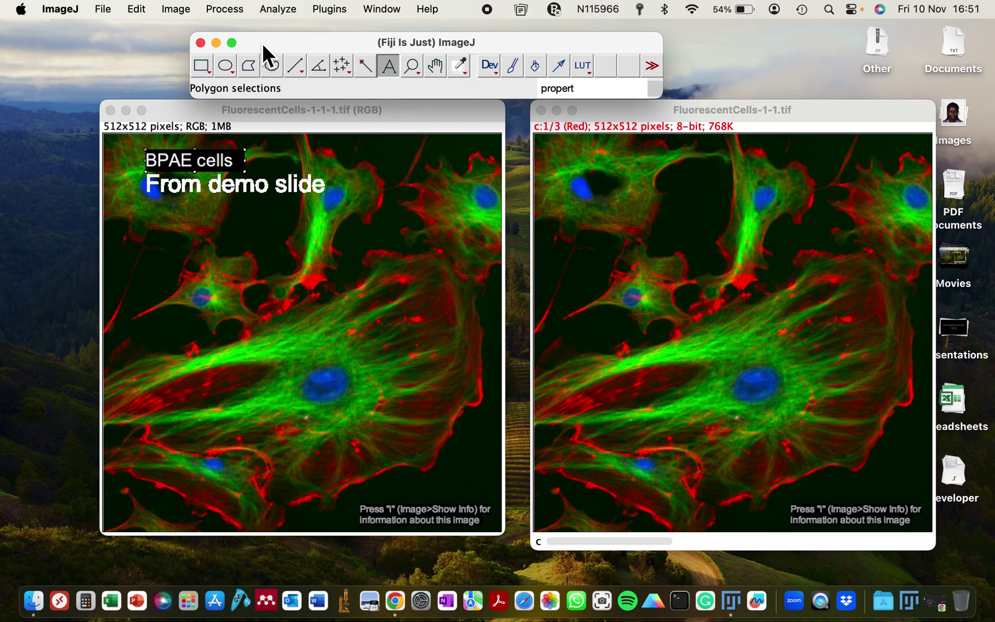
{"action": "left_click_drag", "start_coordinate": [606, 108], "coordinate": [595, 104]}
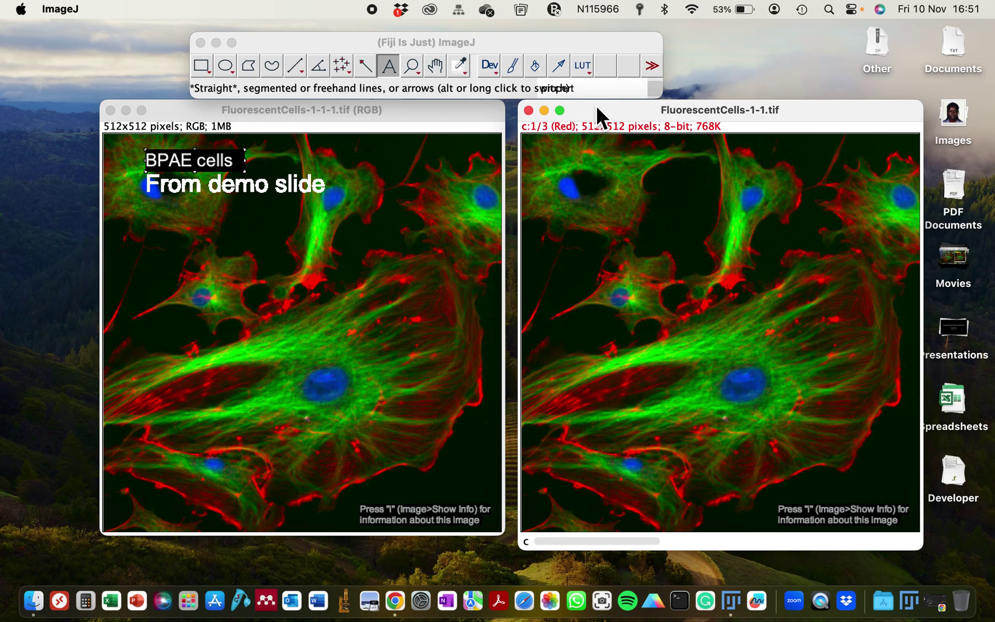
{"action": "left_click", "coordinate": [405, 45]}
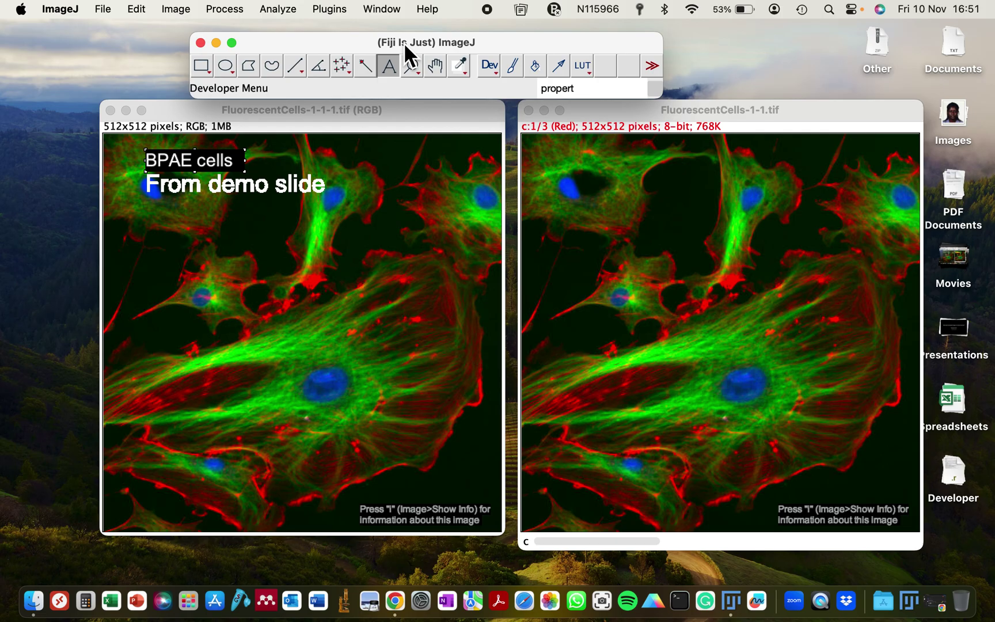
{"action": "left_click", "coordinate": [103, 9]}
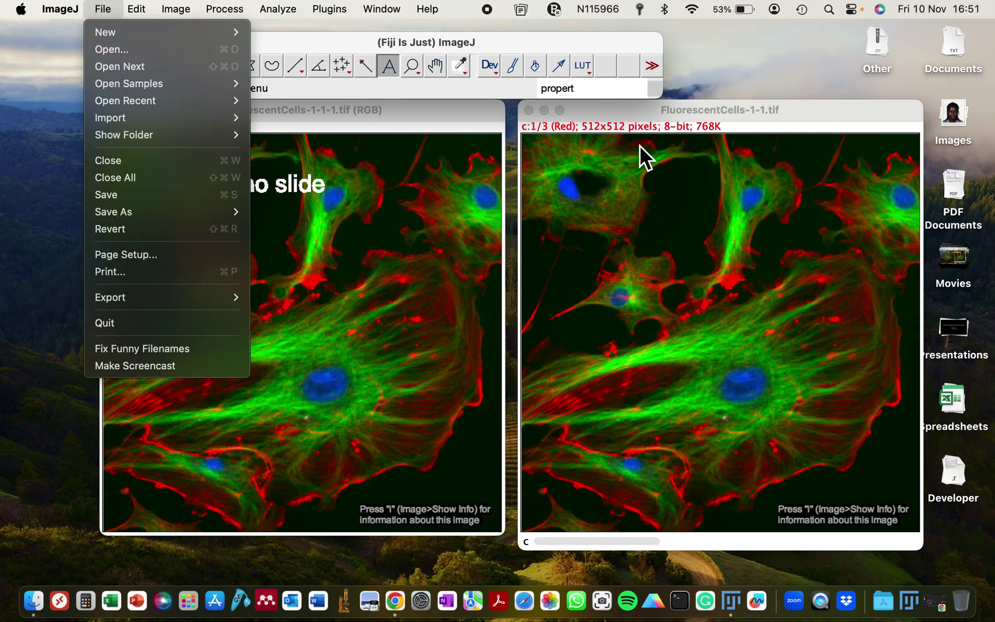
{"action": "left_click", "coordinate": [612, 114]}
{"action": "left_click", "coordinate": [209, 63]}
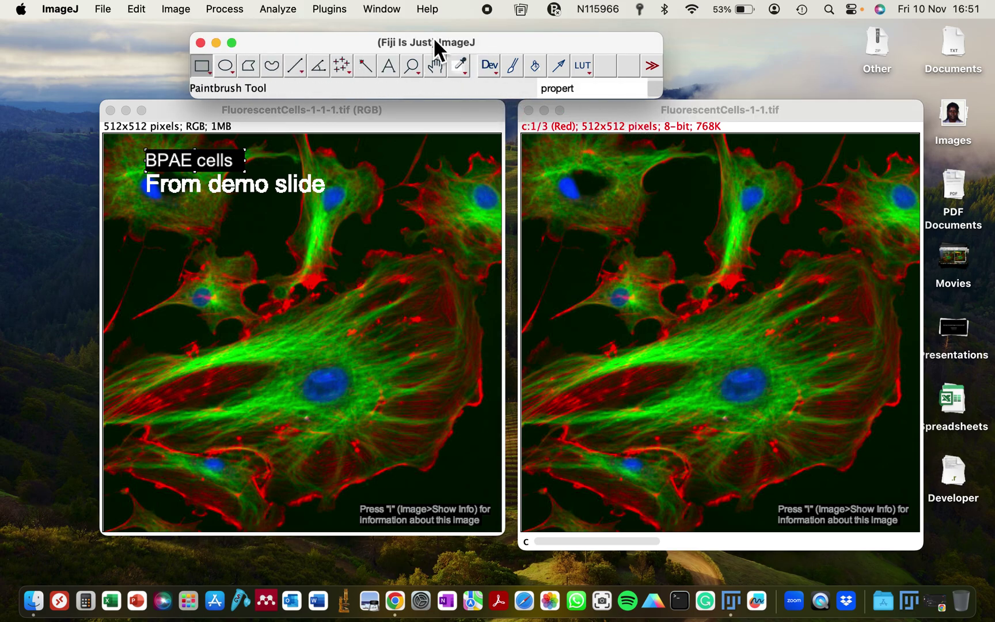
{"action": "left_click", "coordinate": [389, 66]}
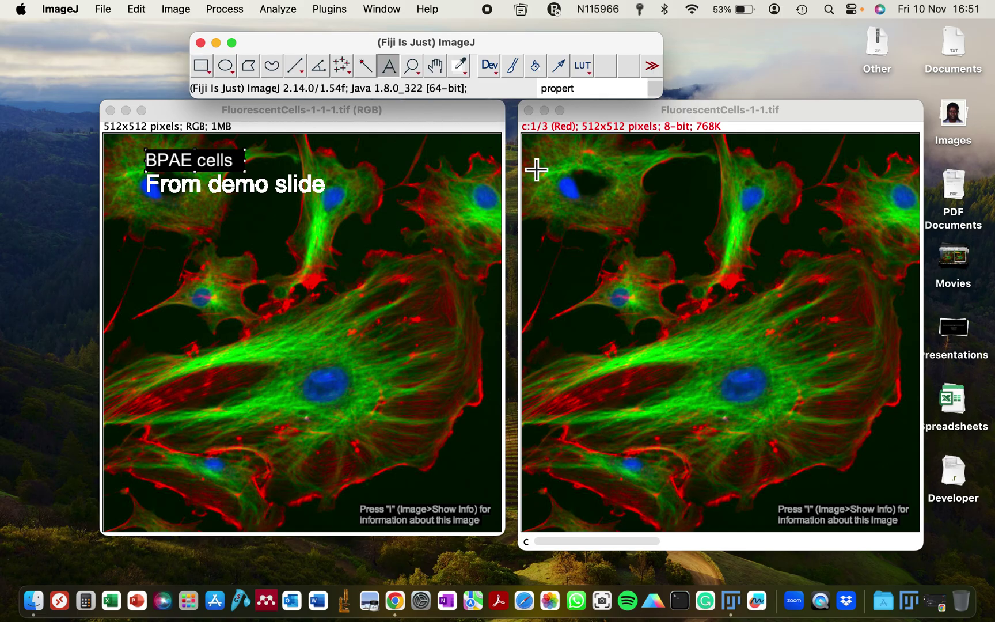
Step: Type the caption 'BPAE cells from demo slide' near the top-left of the right image
{"action": "left_click", "coordinate": [552, 171]}
{"action": "left_click", "coordinate": [552, 171]}
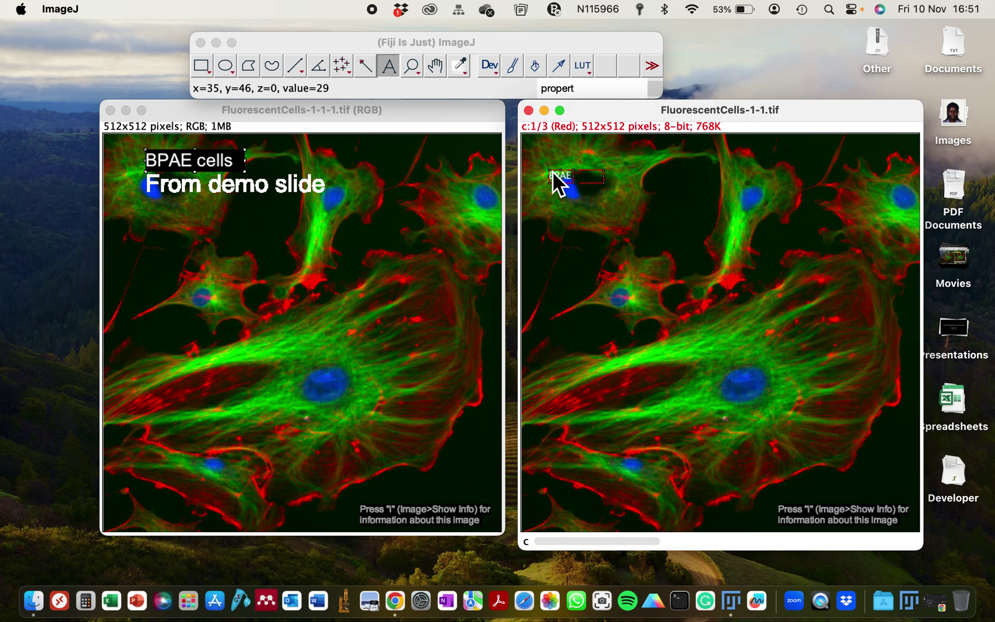
{"action": "type", "text": "cells from demo slide"}
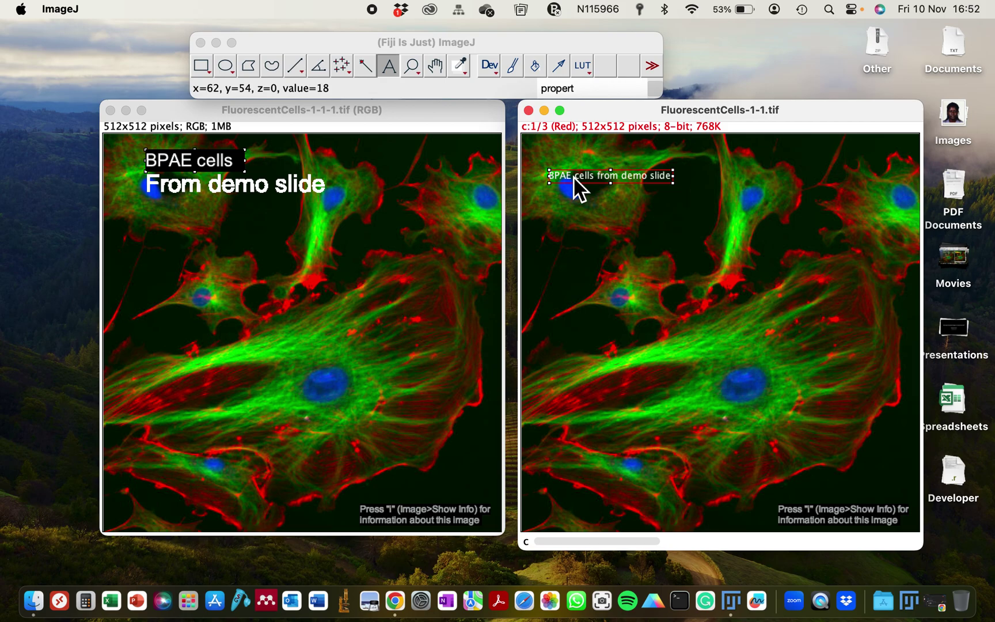
Step: Open the Text tool's Fonts settings and keep Arial as the caption font
{"action": "double_click", "coordinate": [389, 66]}
{"action": "left_click_drag", "start_coordinate": [370, 57], "coordinate": [651, 115]}
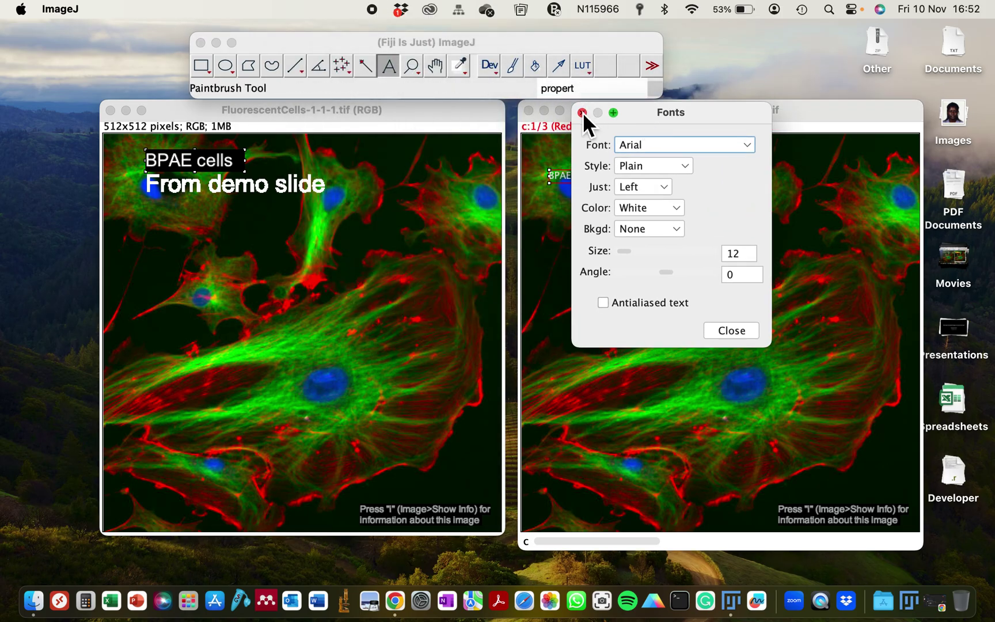
{"action": "left_click", "coordinate": [582, 112]}
{"action": "double_click", "coordinate": [389, 68]}
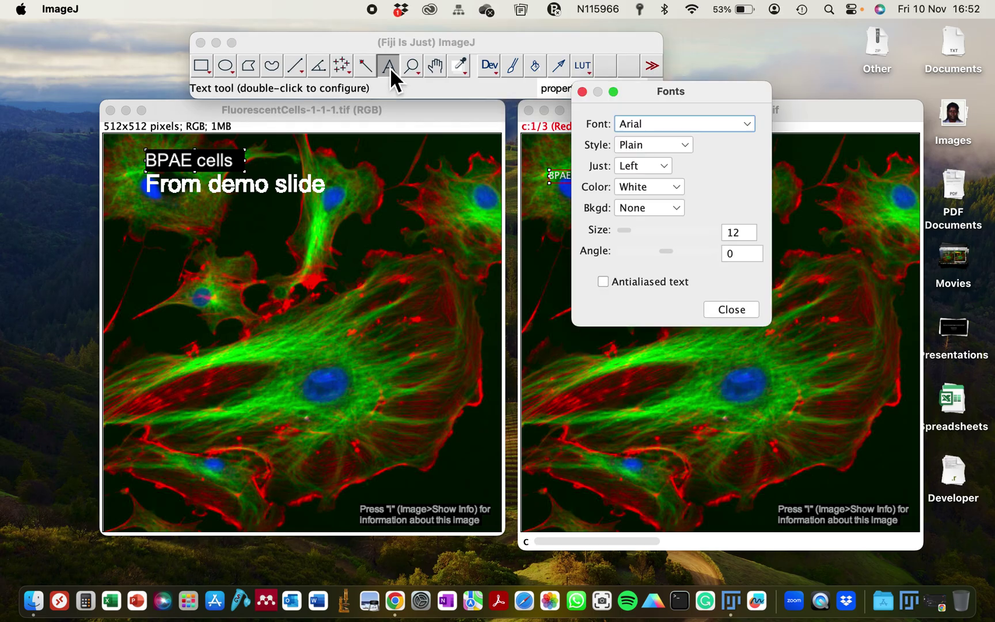
{"action": "left_click", "coordinate": [655, 125]}
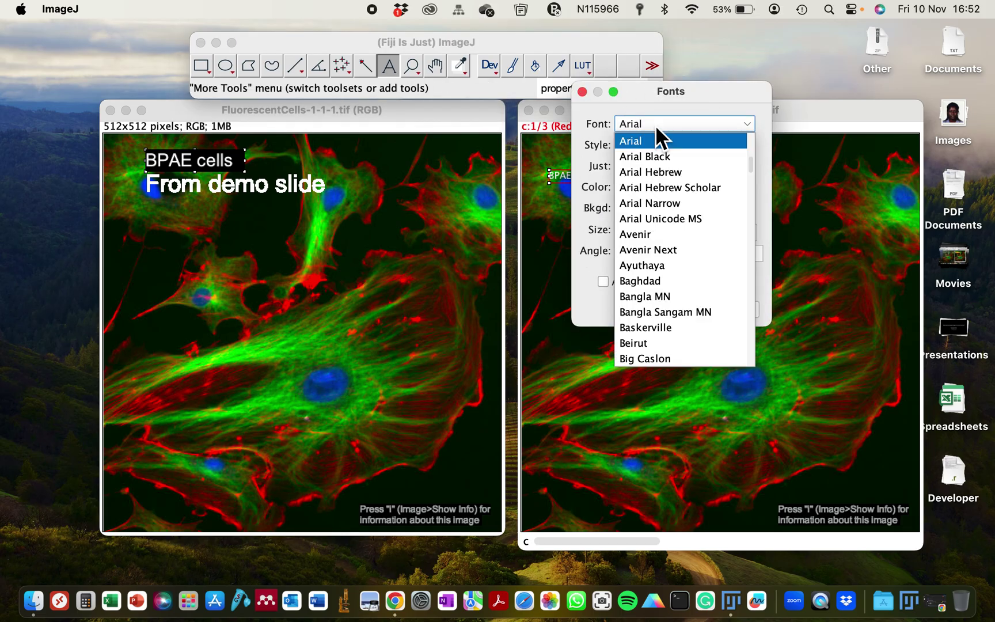
{"action": "left_click", "coordinate": [593, 280]}
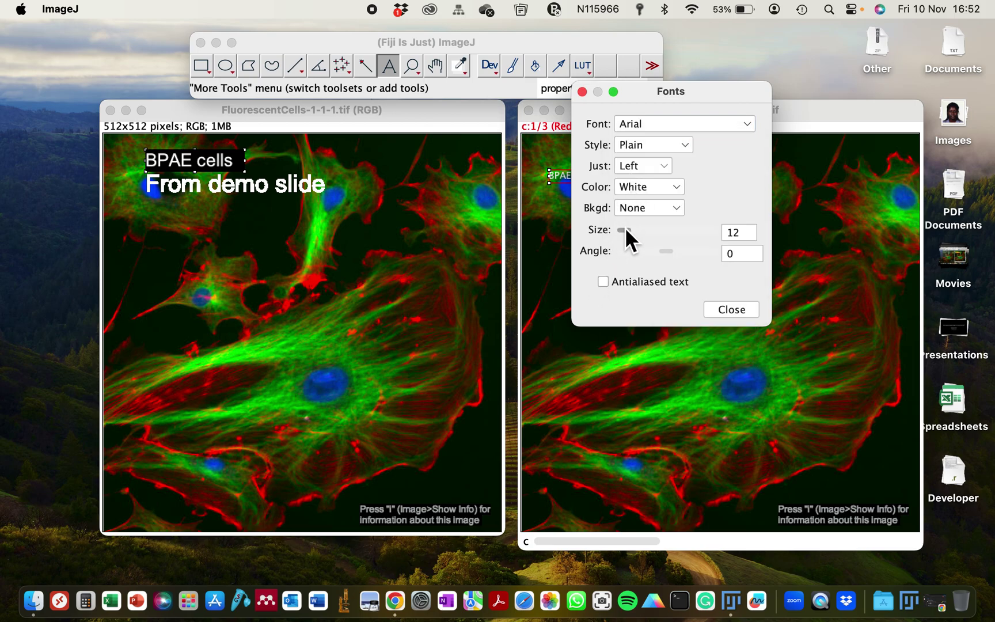
Step: Set the caption font size to 30 and its background to Black
{"action": "left_click_drag", "start_coordinate": [624, 227], "coordinate": [632, 218]}
{"action": "left_click_drag", "start_coordinate": [647, 92], "coordinate": [298, 115]}
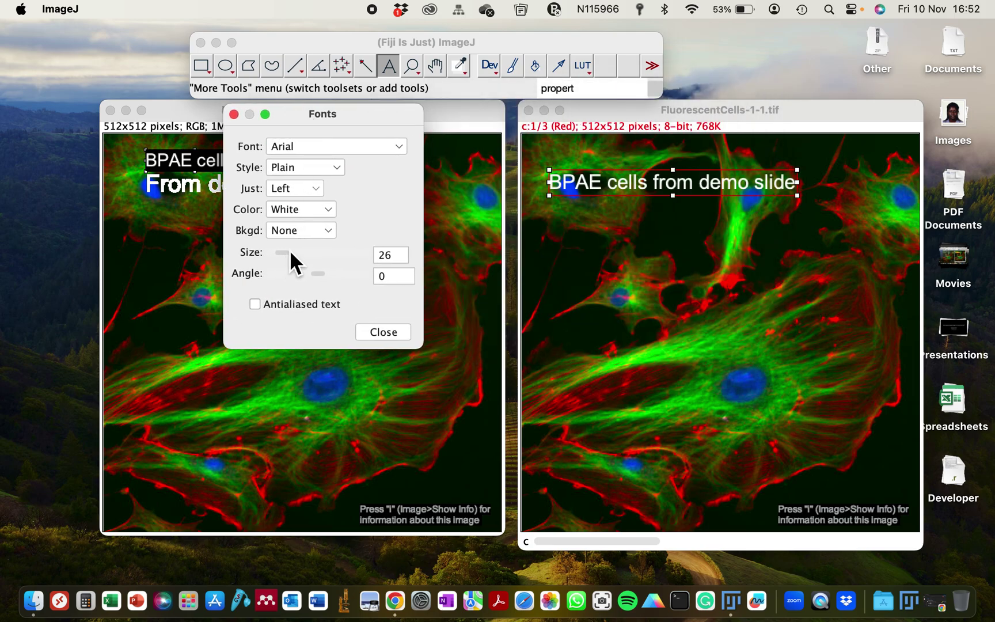
{"action": "left_click", "coordinate": [379, 255]}
{"action": "type", "text": "3"}
{"action": "key", "text": "Right"}
{"action": "key", "text": "Right"}
{"action": "key", "text": "BackSpace"}
{"action": "key", "text": "BackSpace"}
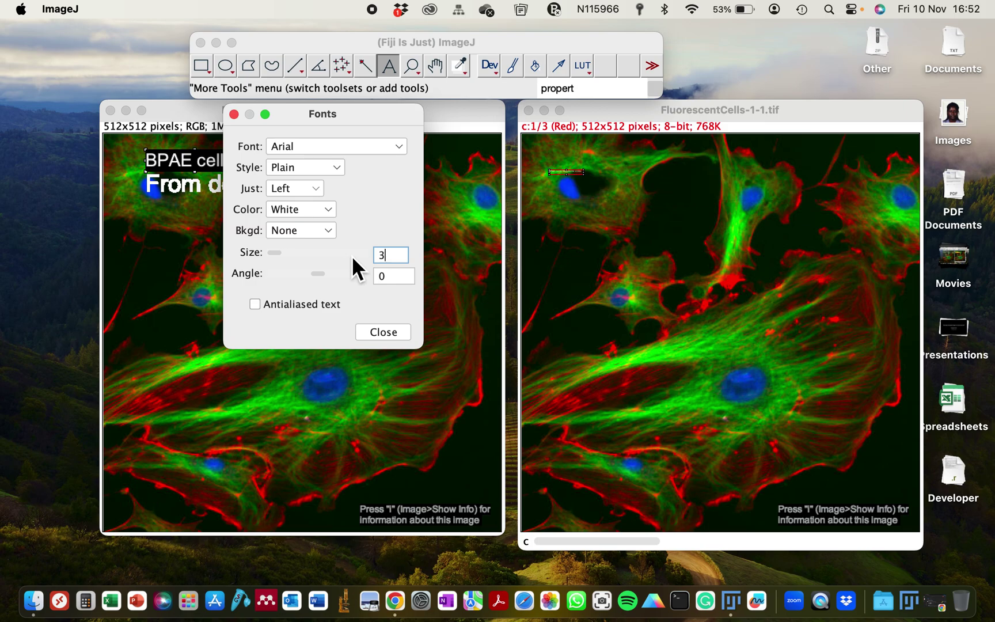
{"action": "type", "text": "0"}
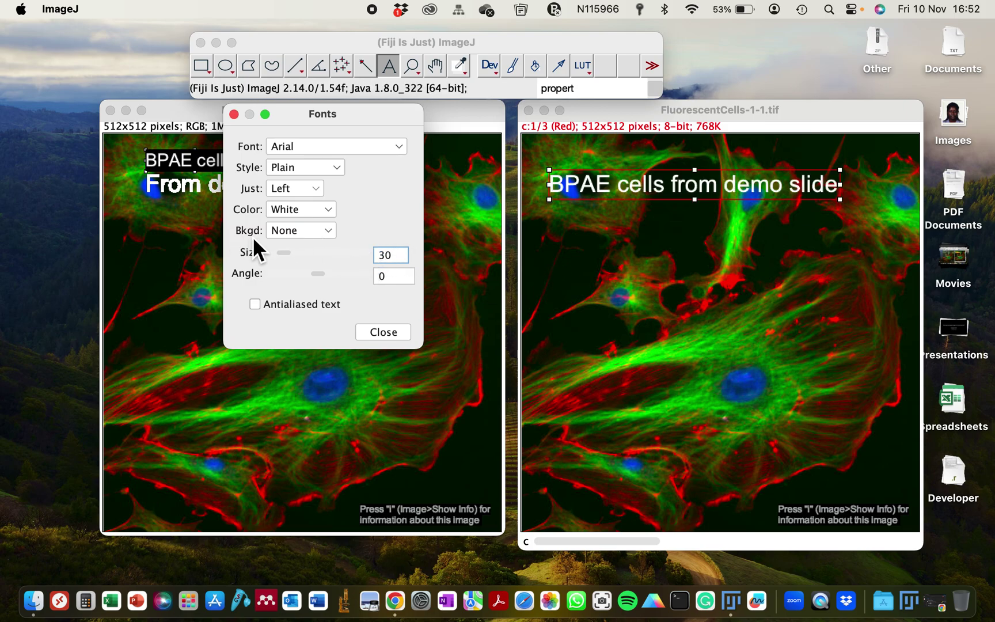
{"action": "left_click", "coordinate": [282, 232]}
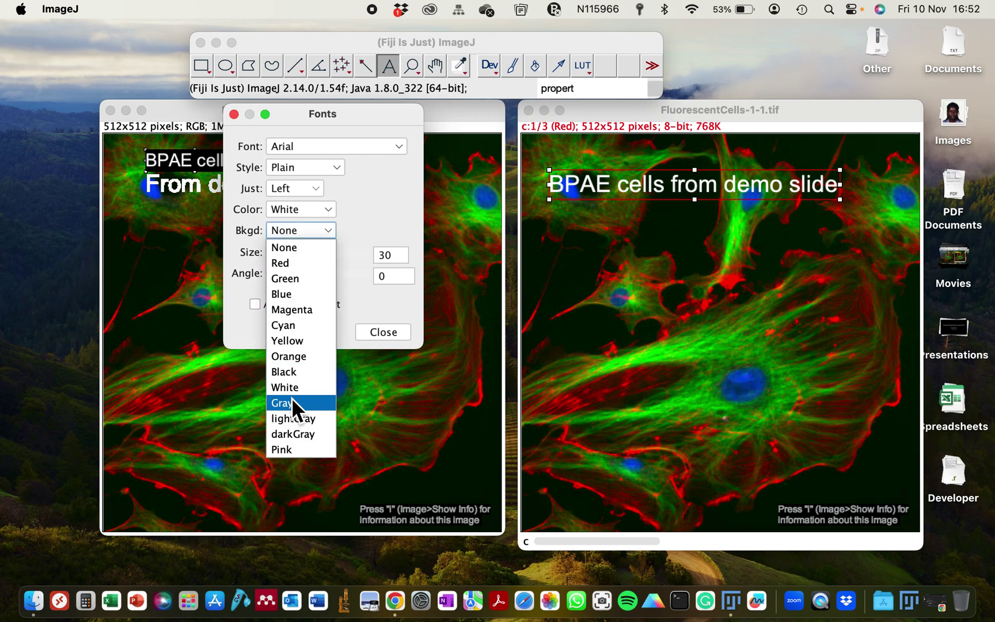
{"action": "left_click", "coordinate": [289, 371]}
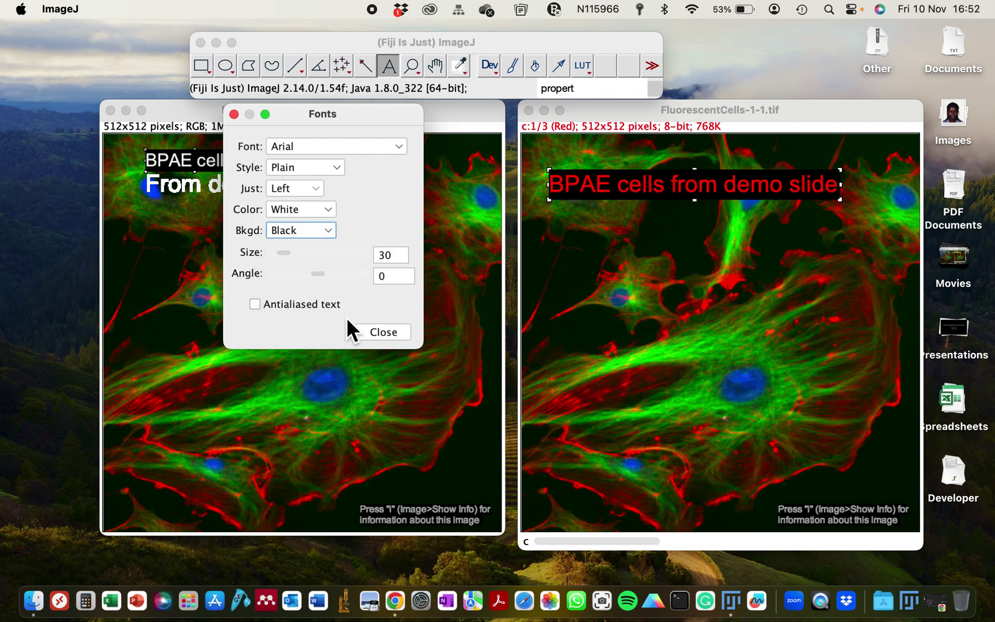
{"action": "left_click", "coordinate": [381, 333]}
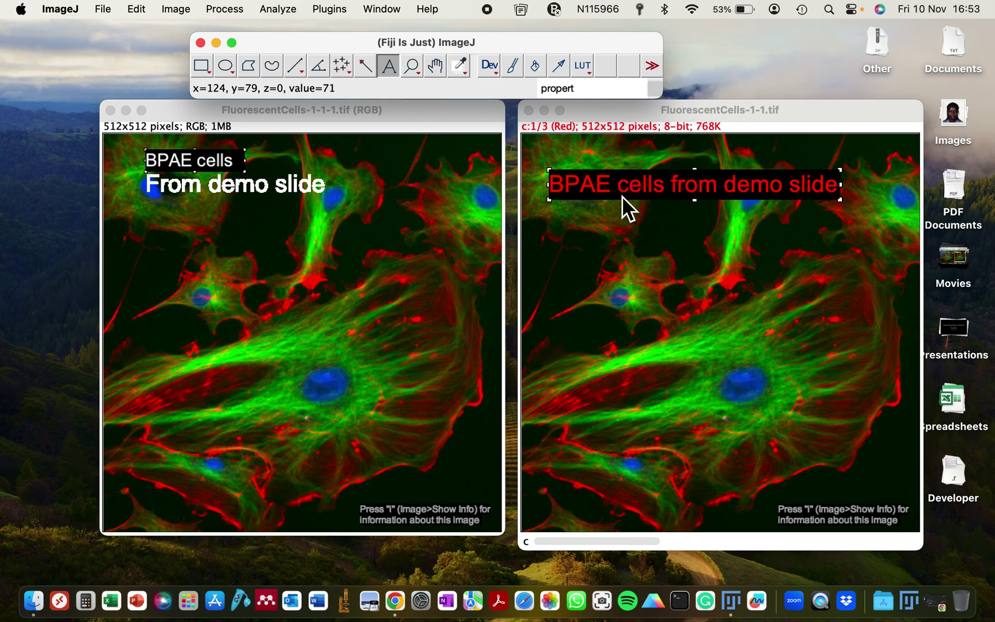
Step: In the CP colour palette, try light yellow, then settle on white caption text
{"action": "double_click", "coordinate": [459, 67]}
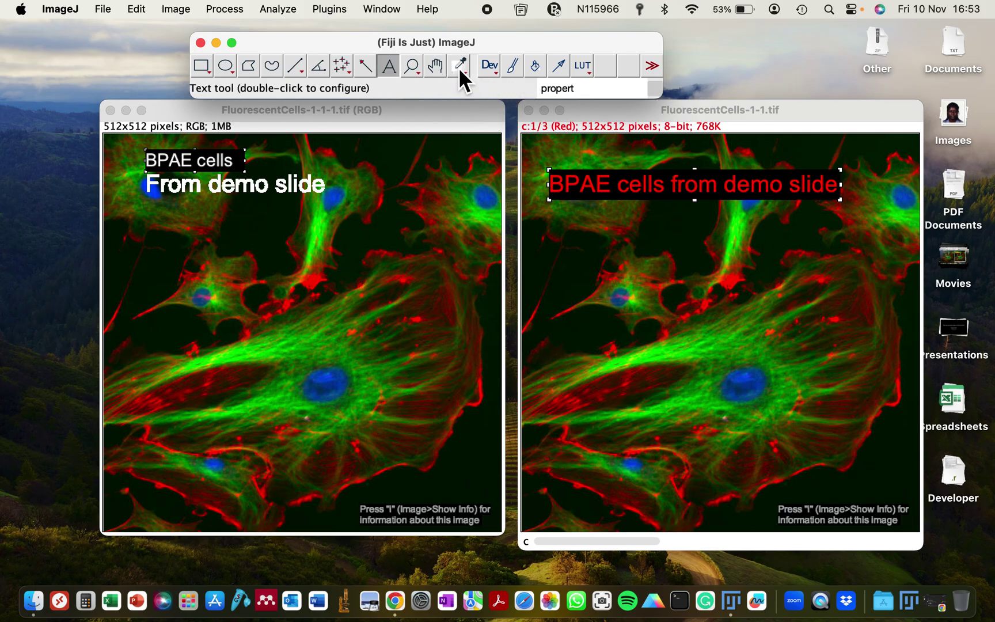
{"action": "left_click_drag", "start_coordinate": [720, 67], "coordinate": [873, 59]}
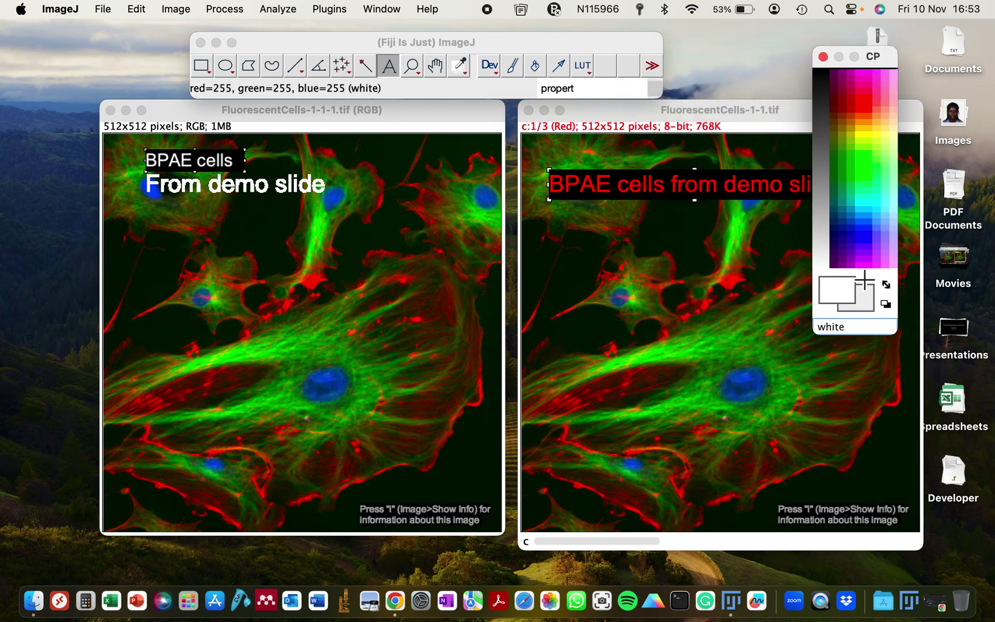
{"action": "left_click_drag", "start_coordinate": [887, 59], "coordinate": [372, 79]}
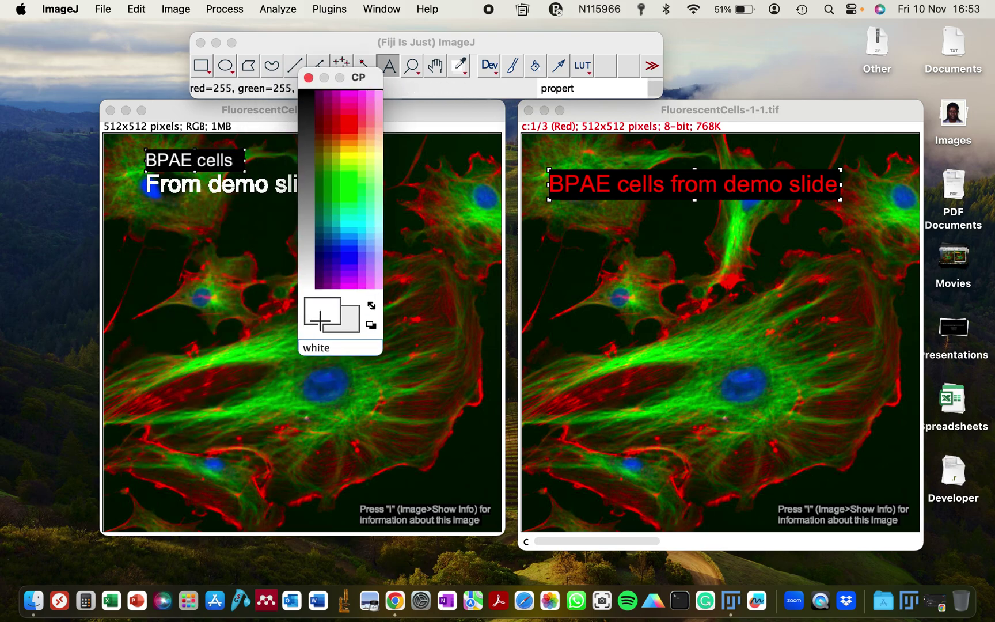
{"action": "left_click", "coordinate": [314, 297]}
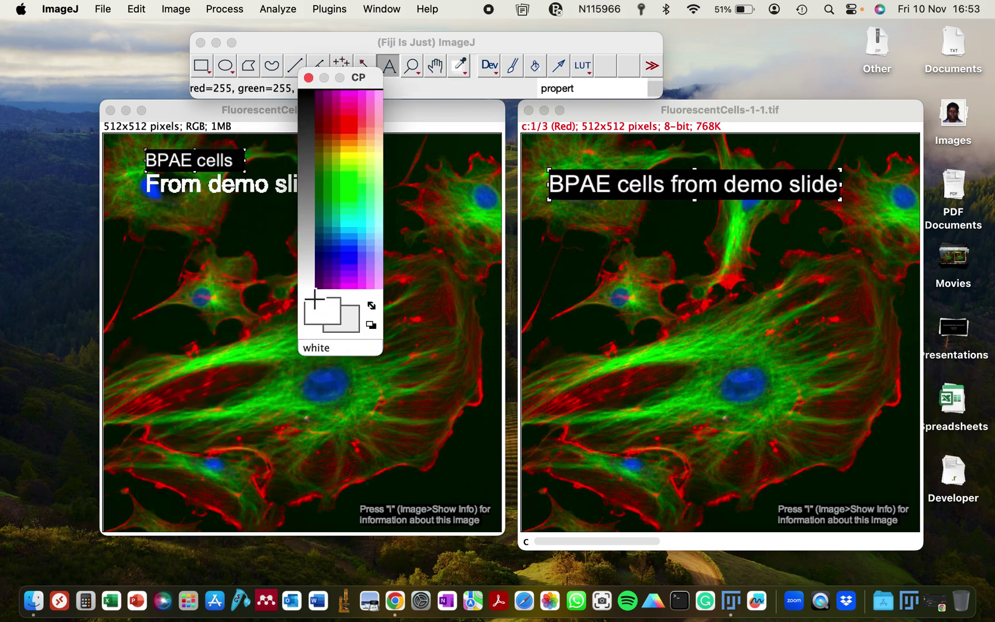
{"action": "left_click", "coordinate": [383, 167]}
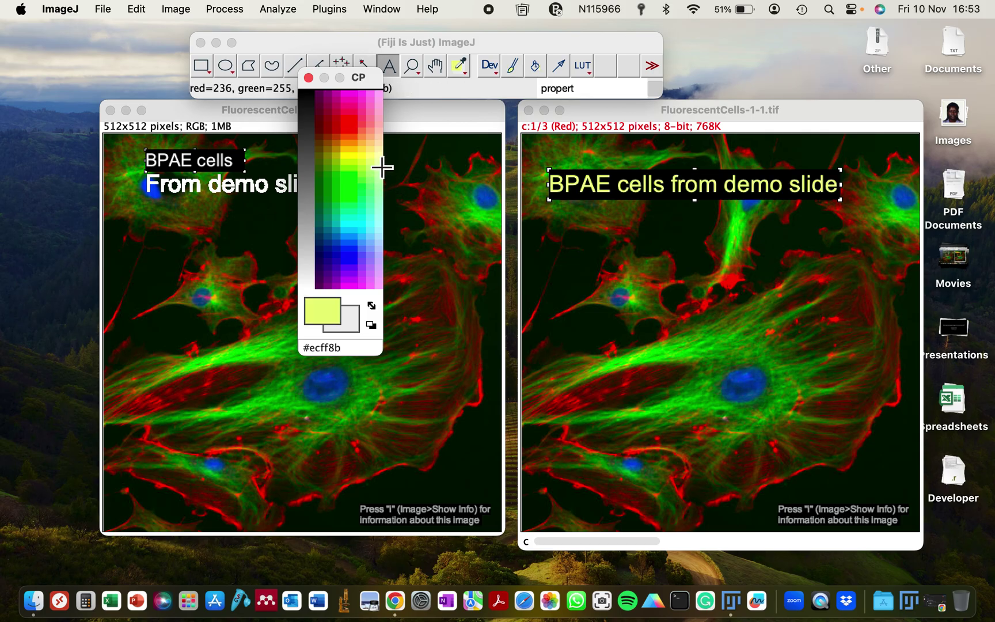
{"action": "left_click", "coordinate": [313, 301]}
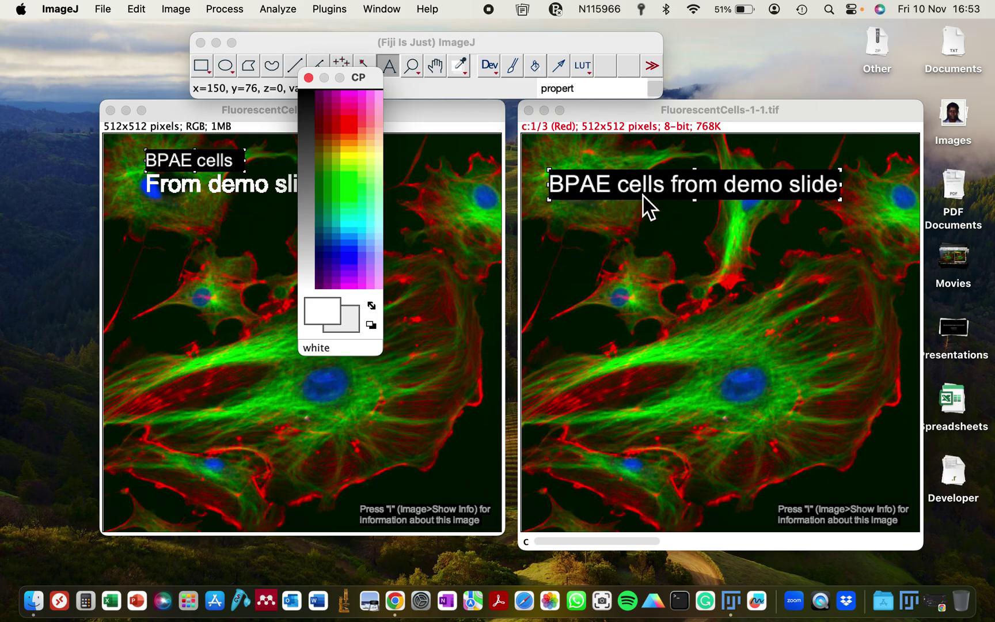
{"action": "left_click", "coordinate": [310, 78]}
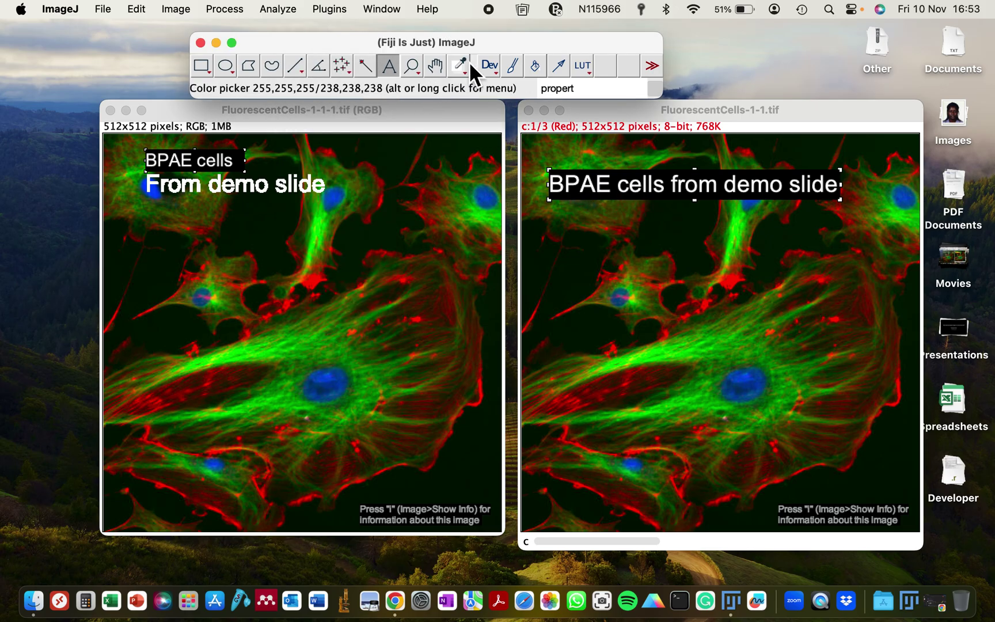
{"action": "double_click", "coordinate": [394, 65]}
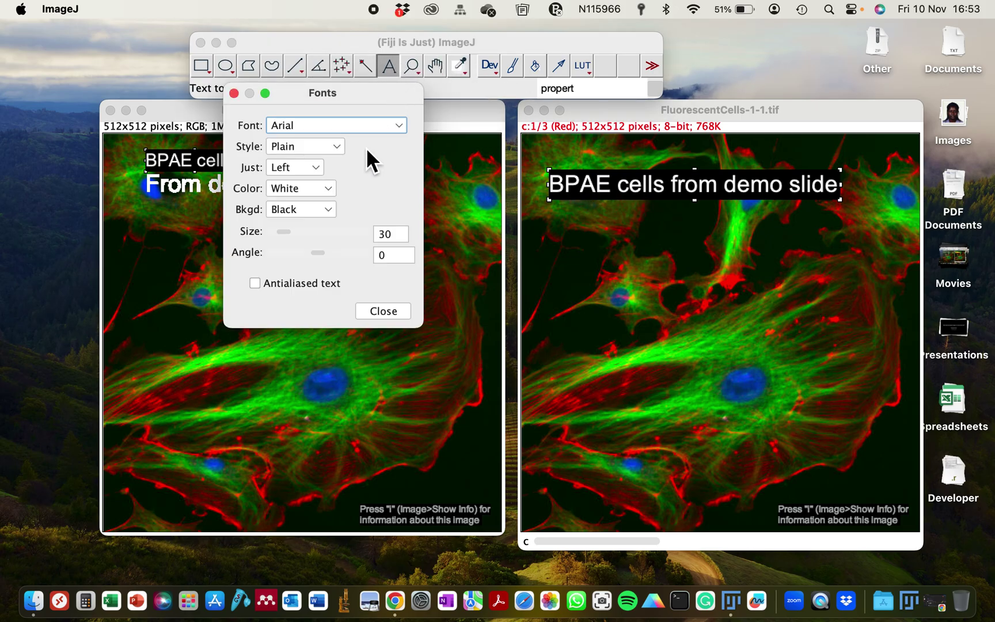
{"action": "left_click", "coordinate": [295, 188]}
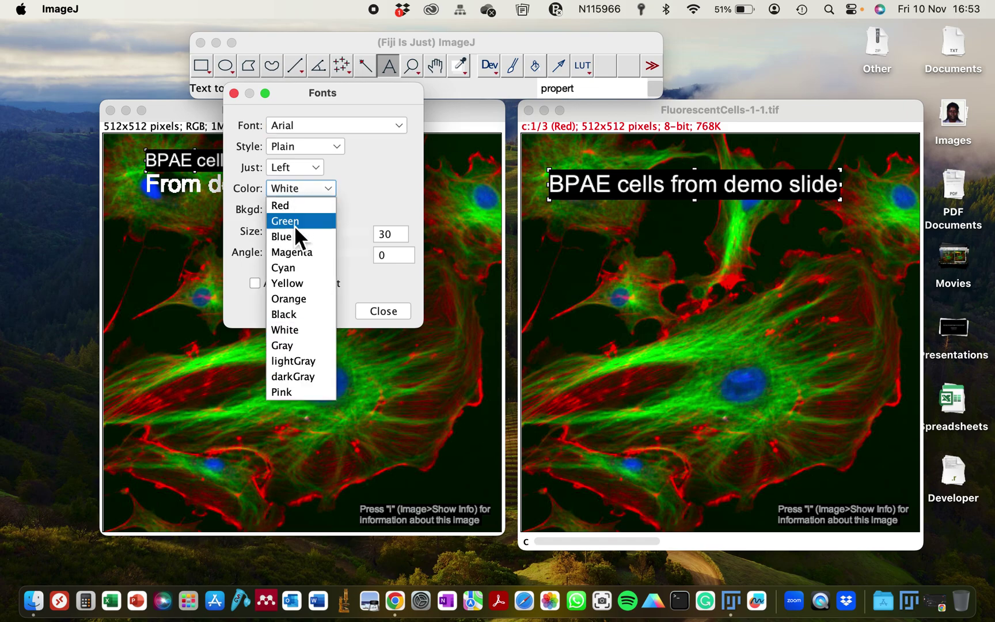
{"action": "left_click", "coordinate": [326, 282]}
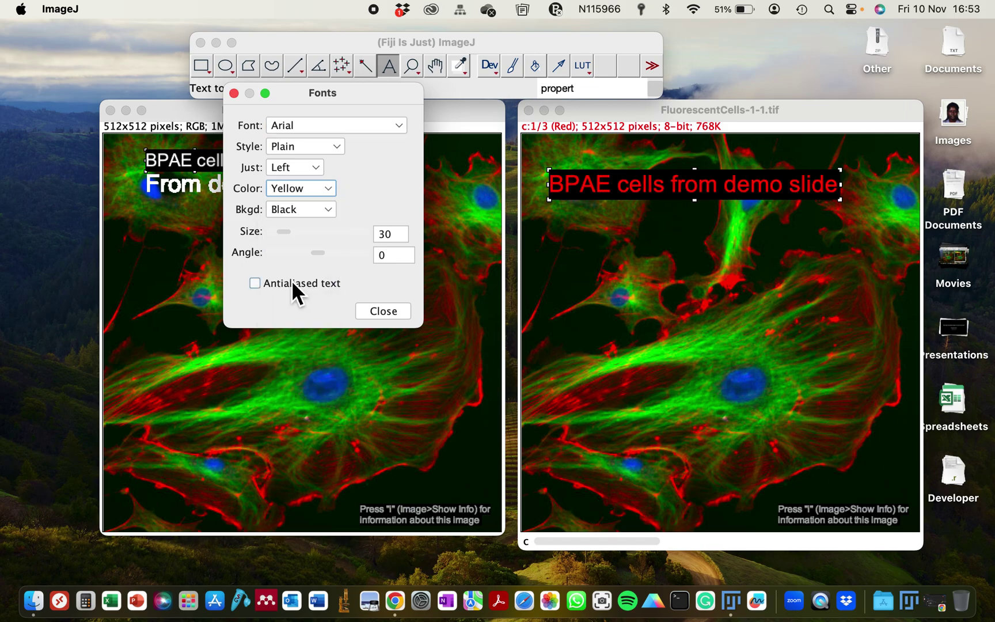
{"action": "left_click", "coordinate": [291, 190]}
{"action": "left_click", "coordinate": [302, 314]}
{"action": "left_click", "coordinate": [292, 190]}
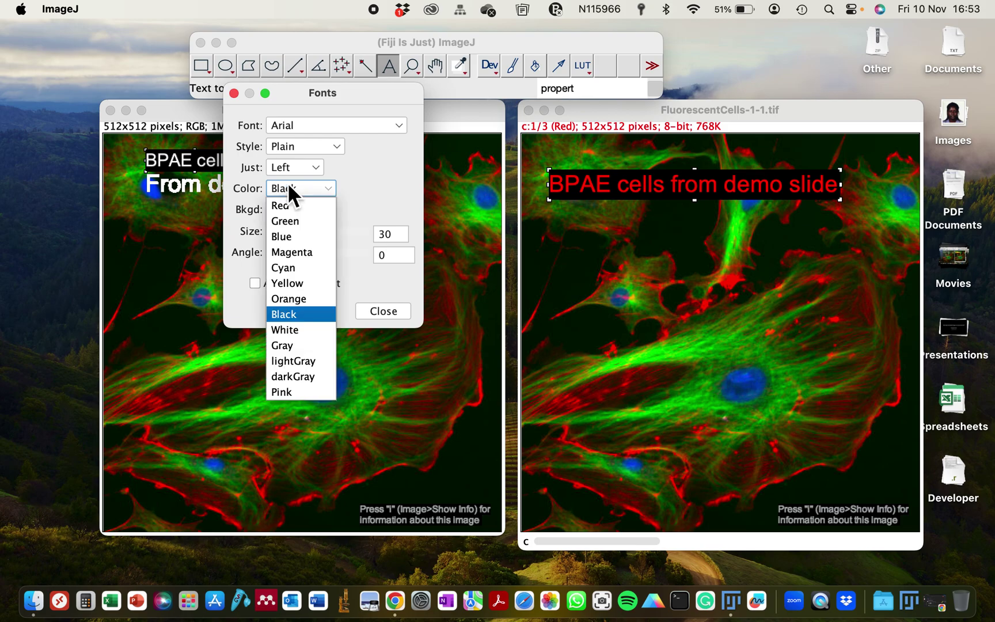
{"action": "left_click", "coordinate": [285, 236]}
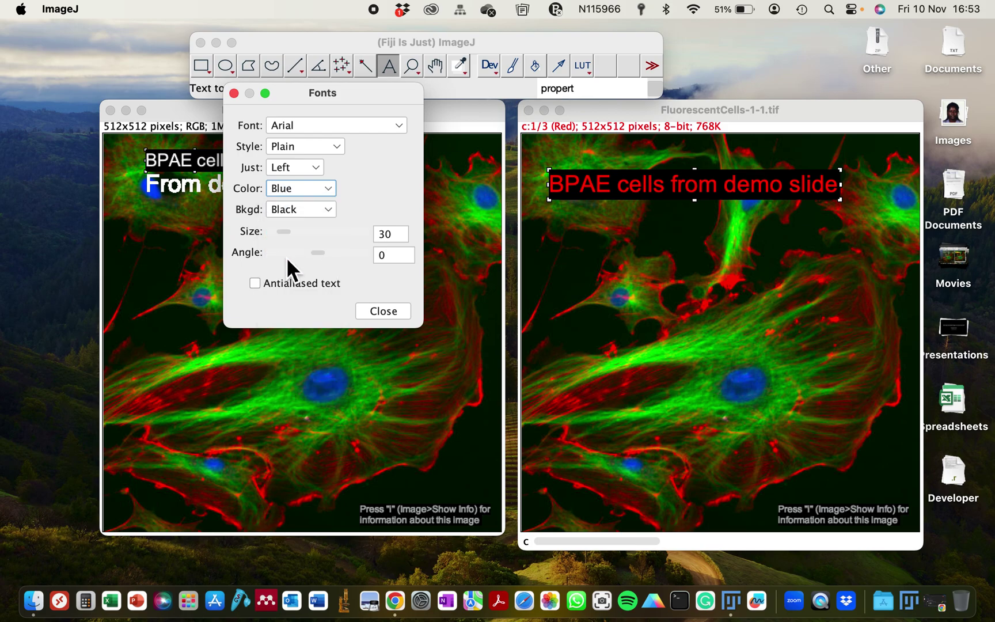
{"action": "left_click", "coordinate": [383, 312]}
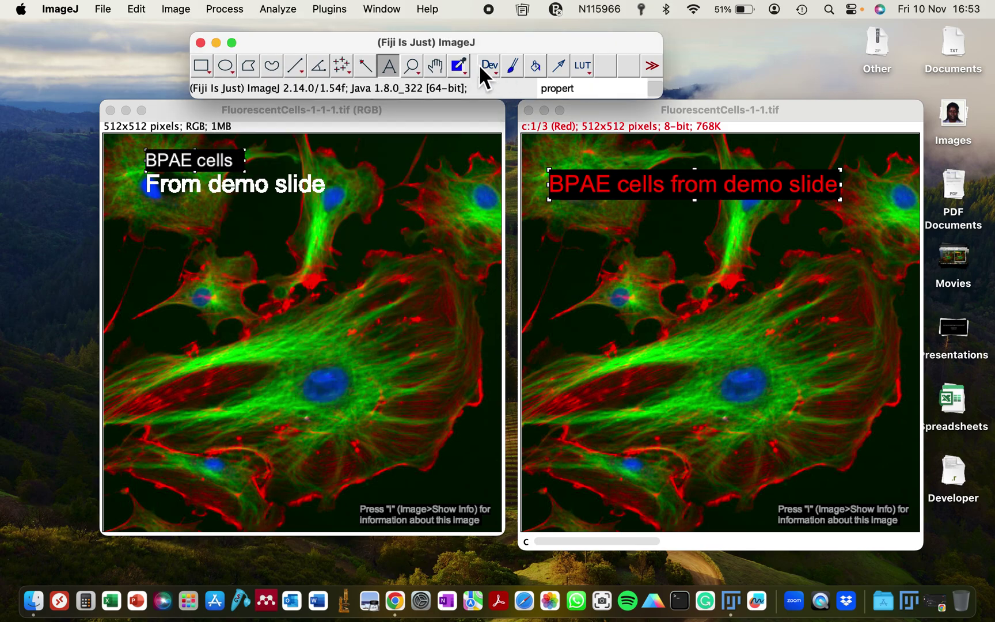
{"action": "left_click", "coordinate": [490, 67]}
{"action": "left_click", "coordinate": [458, 68]}
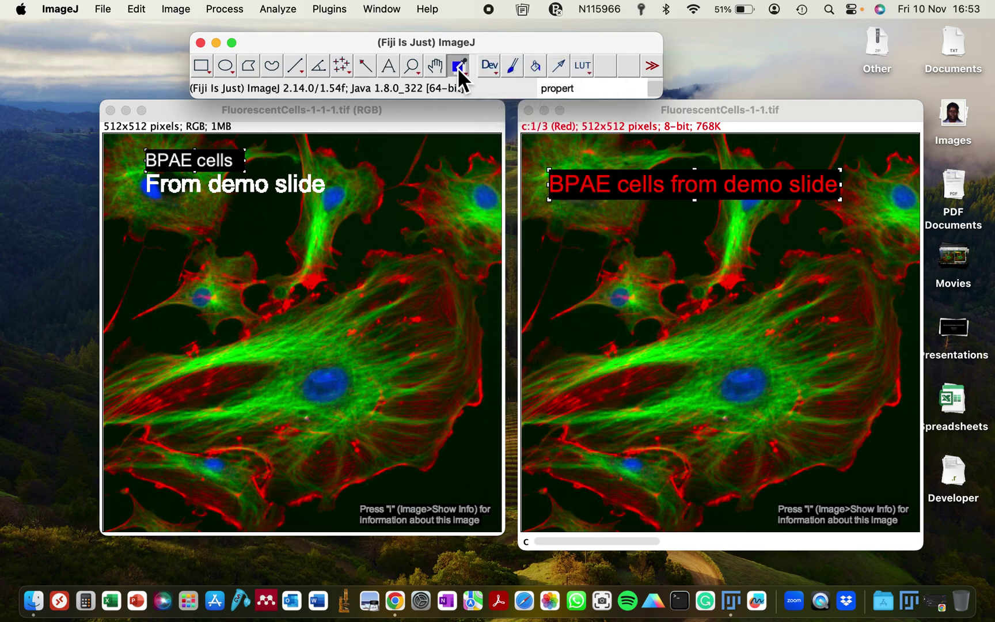
{"action": "double_click", "coordinate": [459, 68]}
{"action": "left_click", "coordinate": [311, 288]}
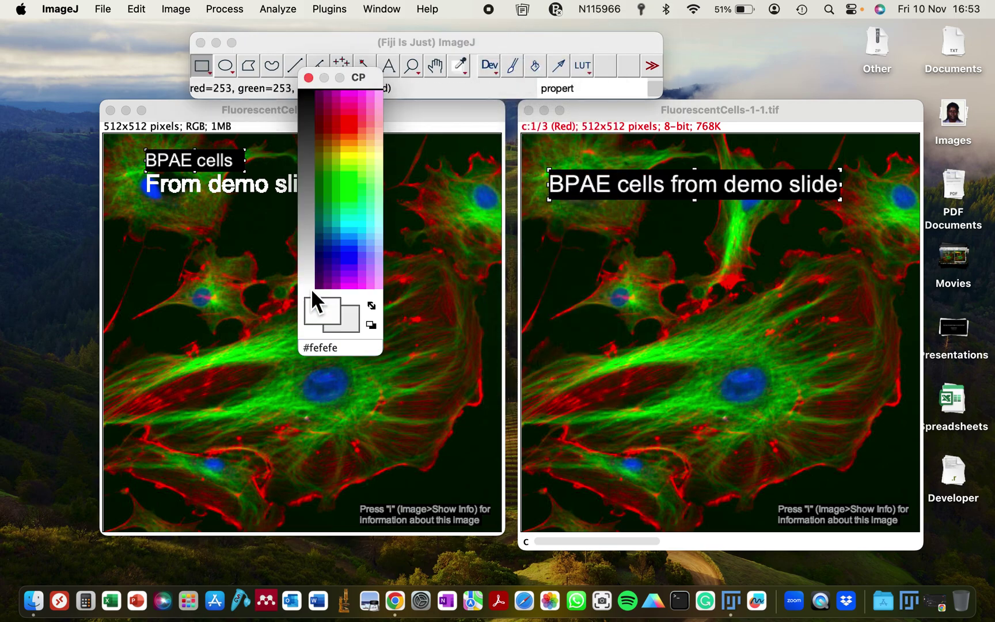
{"action": "left_click", "coordinate": [309, 78]}
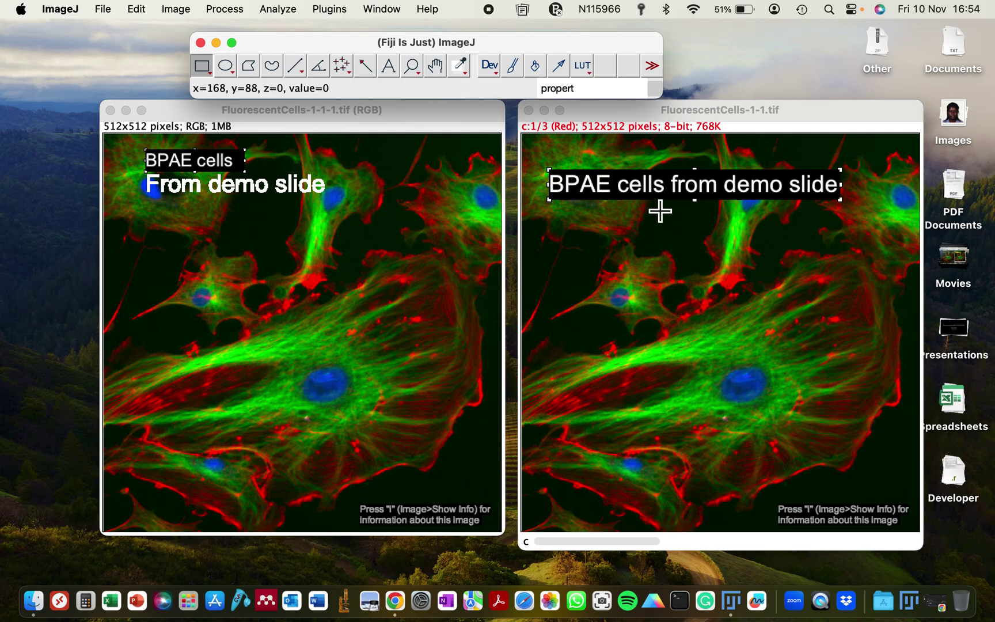
{"action": "left_click", "coordinate": [367, 179]}
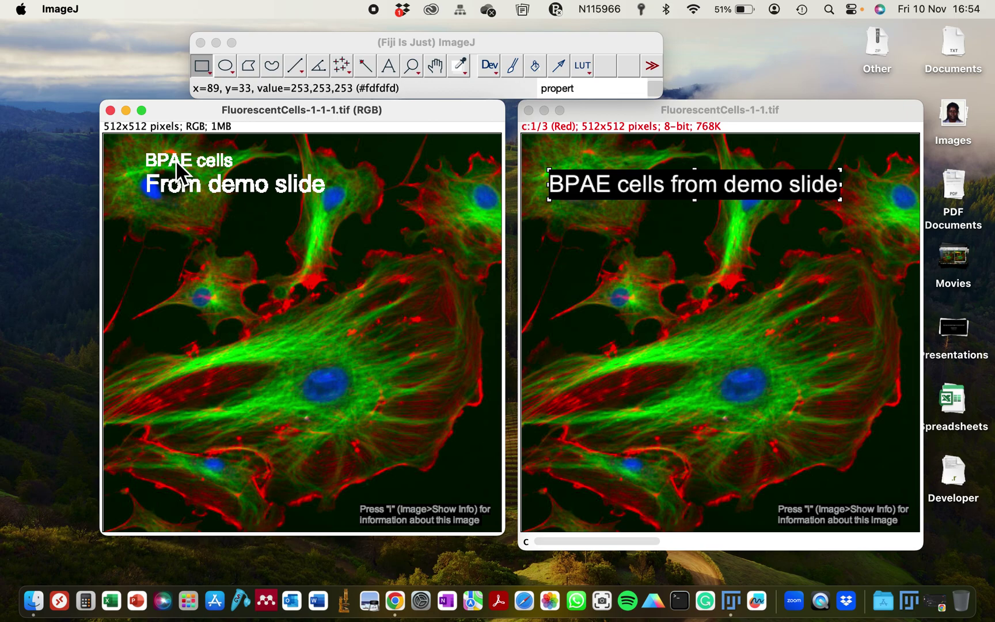
Step: Flatten the captioned right image with Image > Overlay > Flatten into a new RGB copy
{"action": "left_click", "coordinate": [637, 113]}
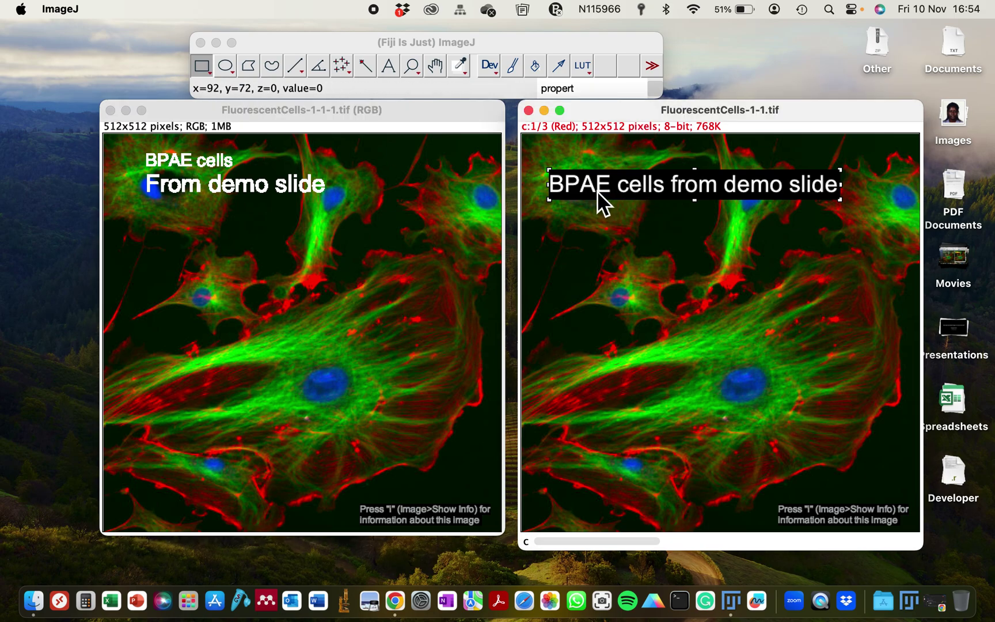
{"action": "left_click", "coordinate": [298, 45]}
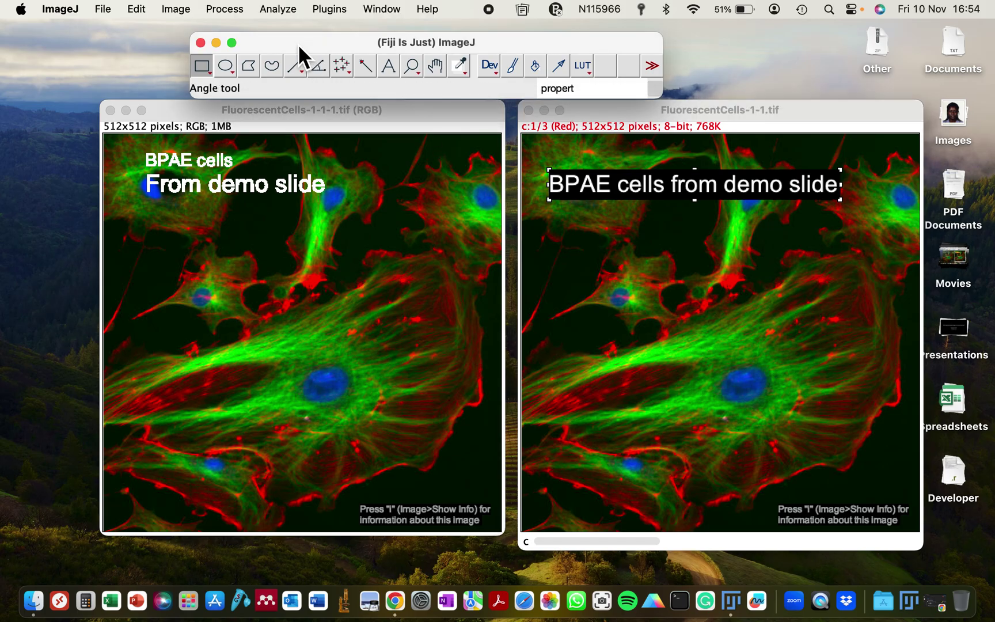
{"action": "left_click", "coordinate": [170, 9]}
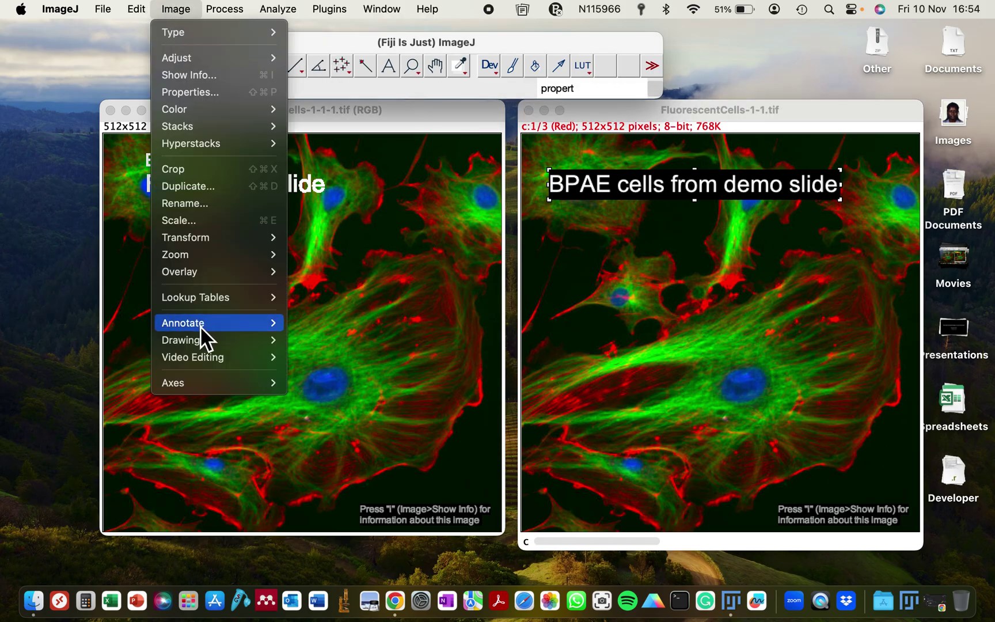
{"action": "mouse_move", "coordinate": [191, 266]}
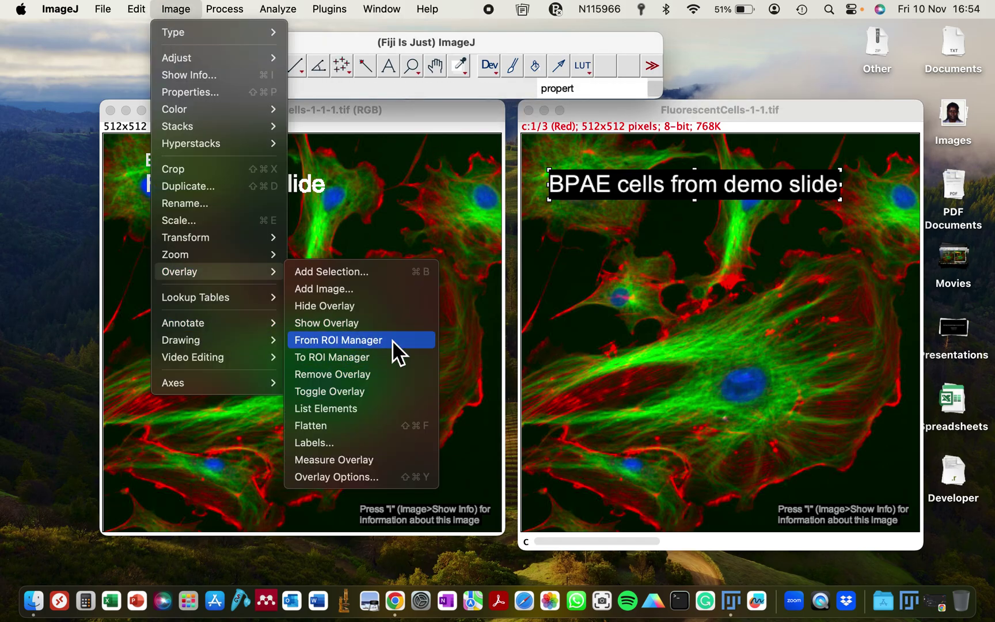
{"action": "left_click", "coordinate": [613, 110]}
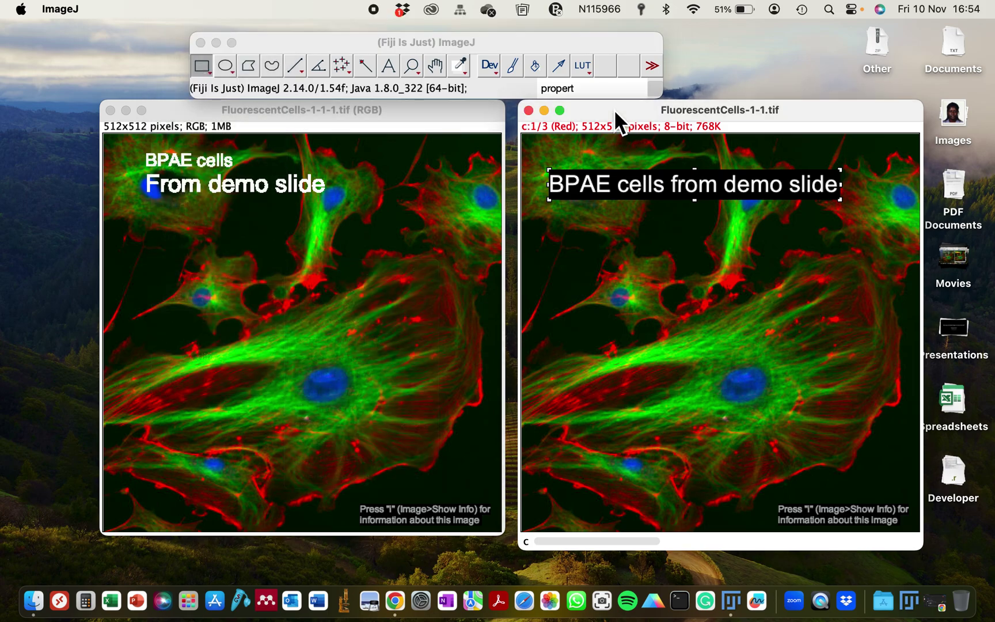
{"action": "left_click", "coordinate": [265, 43]}
{"action": "left_click", "coordinate": [176, 9]}
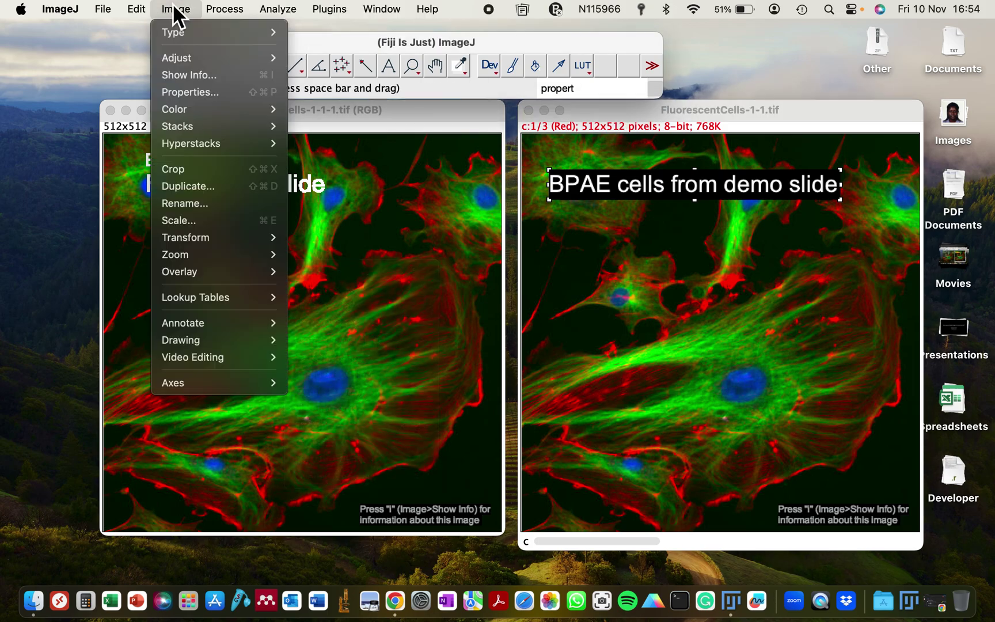
{"action": "mouse_move", "coordinate": [190, 277]}
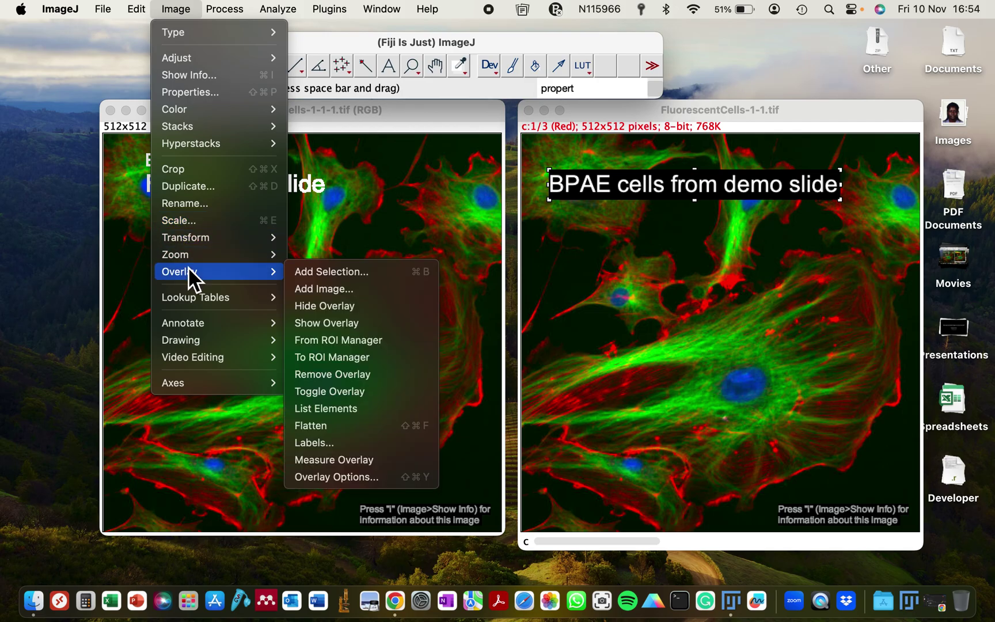
{"action": "left_click", "coordinate": [374, 425]}
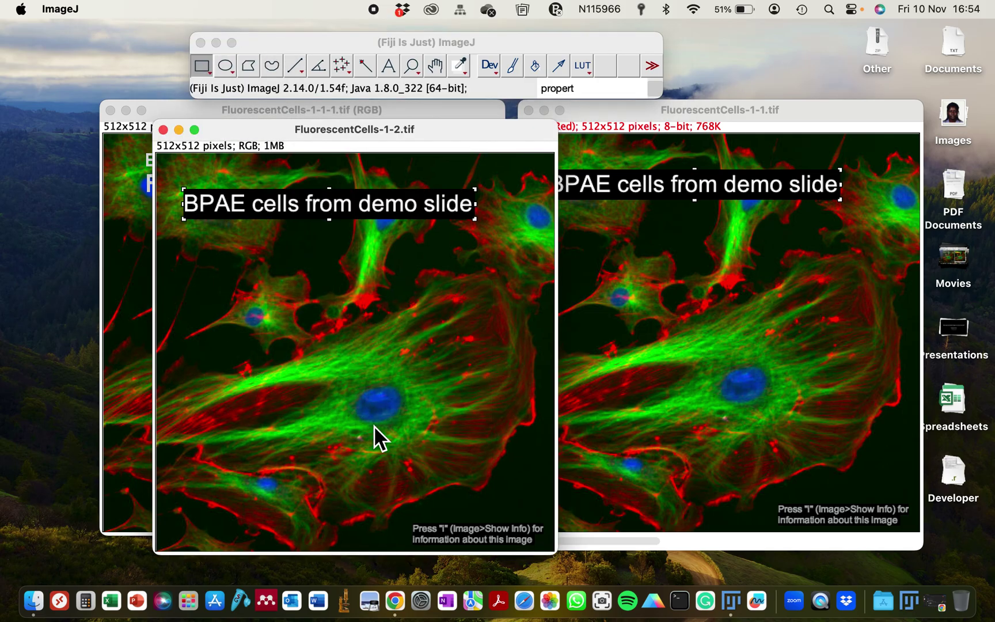
Step: Deselect the caption on FluorescentCells-1-1 and move the flattened copy's window higher
{"action": "left_click", "coordinate": [234, 214]}
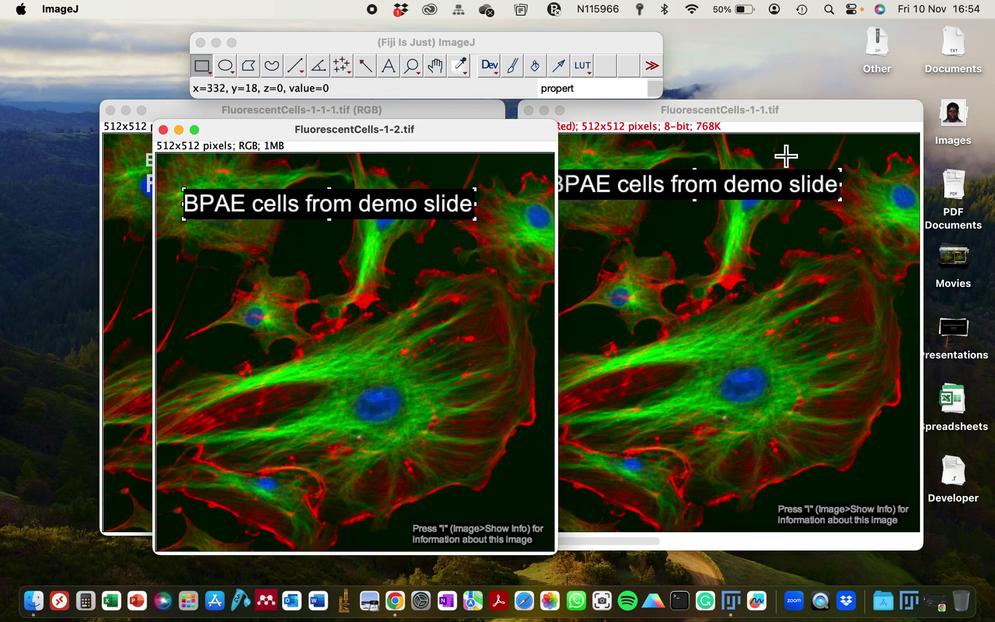
{"action": "left_click_drag", "start_coordinate": [769, 111], "coordinate": [793, 109]}
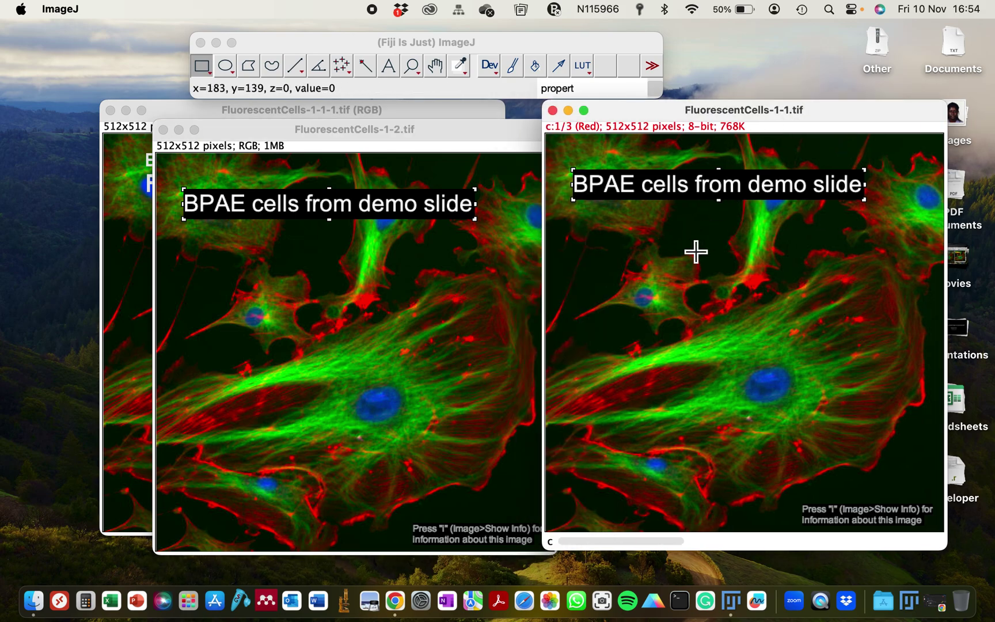
{"action": "left_click", "coordinate": [742, 339]}
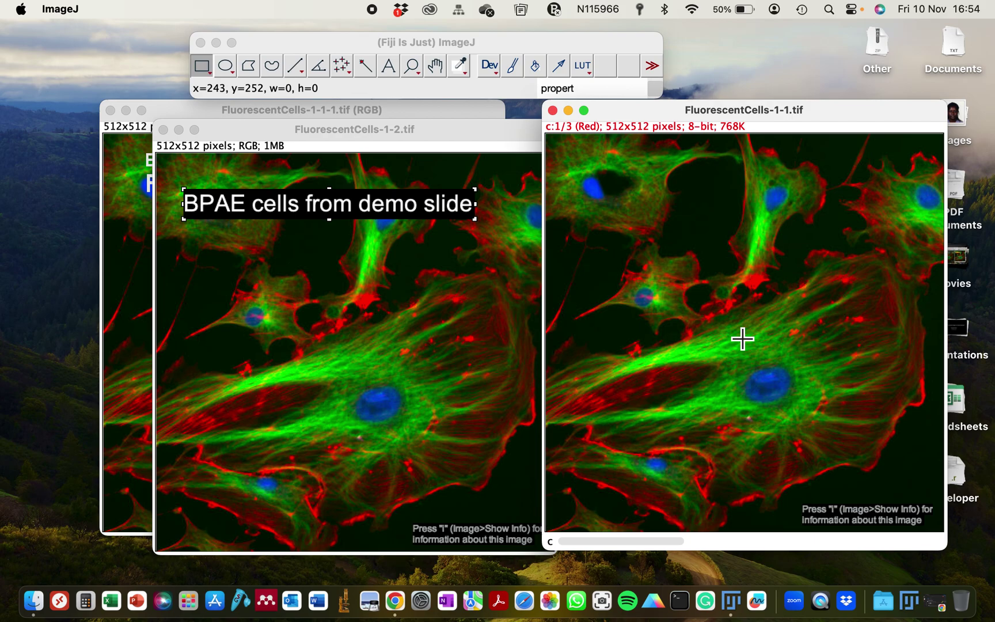
{"action": "left_click_drag", "start_coordinate": [363, 130], "coordinate": [358, 79]}
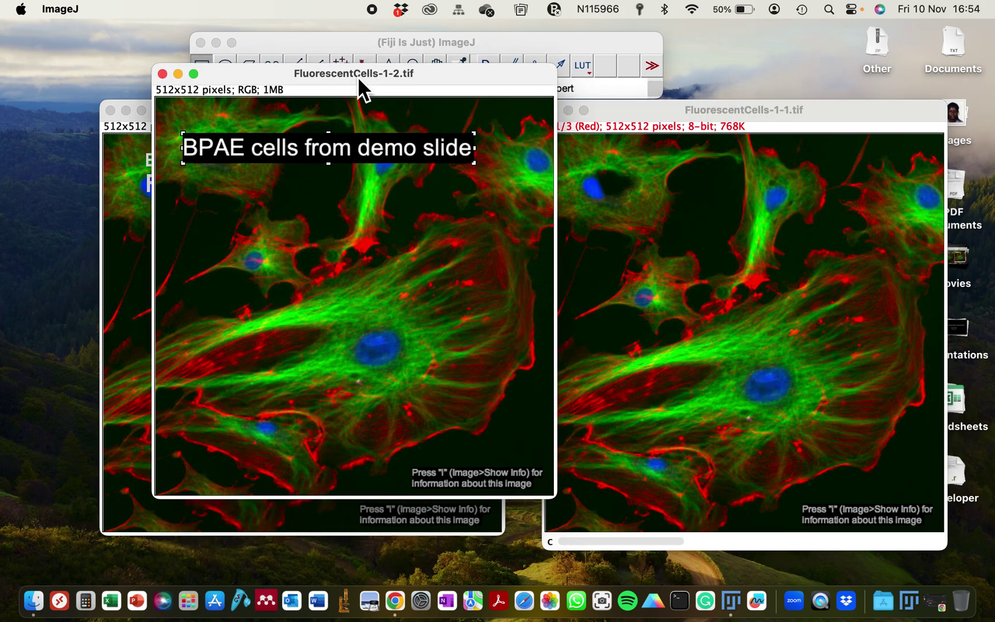